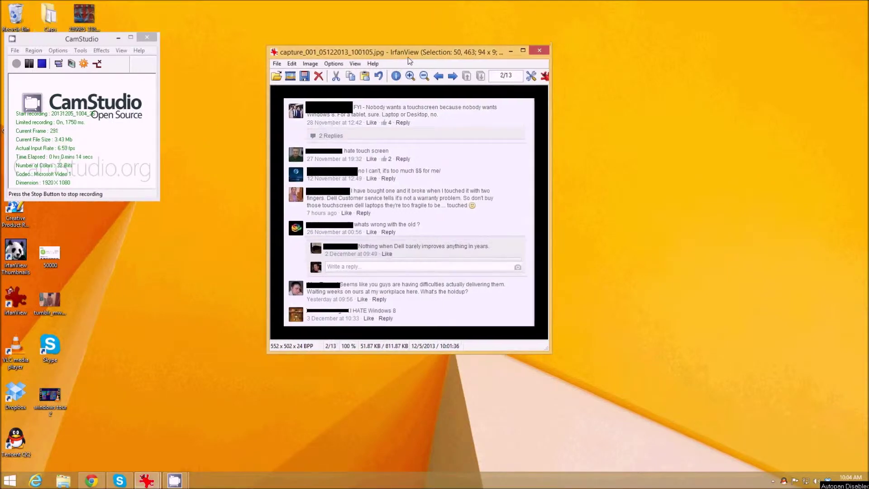
Step: Shift the IrfanView screenshot viewer slightly, then minimize it to the taskbar
{"action": "left_click_drag", "start_coordinate": [408, 57], "coordinate": [401, 52]}
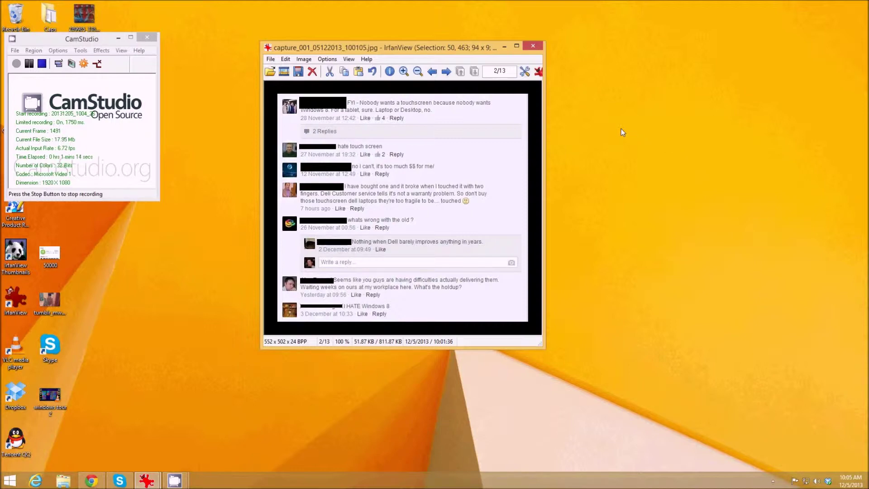
{"action": "left_click", "coordinate": [504, 47]}
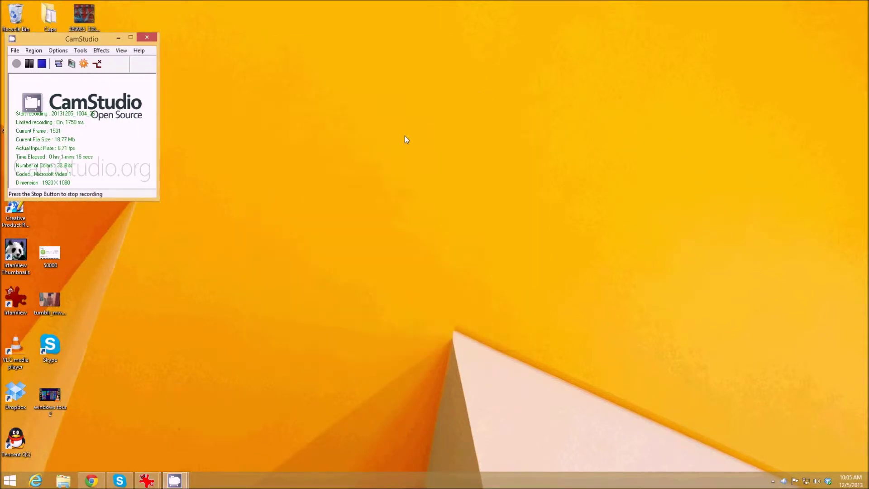
Step: Open Personalization from the desktop's shortcut menu
{"action": "right_click", "coordinate": [405, 137]}
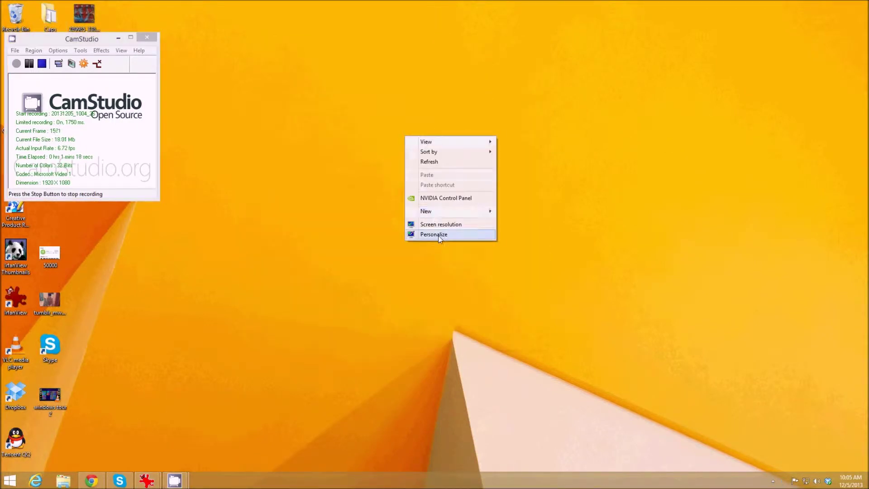
{"action": "left_click", "coordinate": [588, 182]}
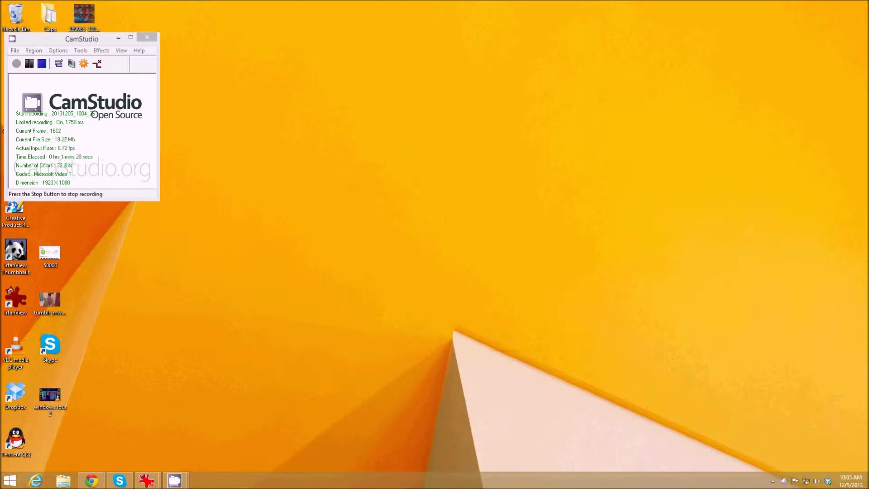
{"action": "right_click", "coordinate": [336, 139]}
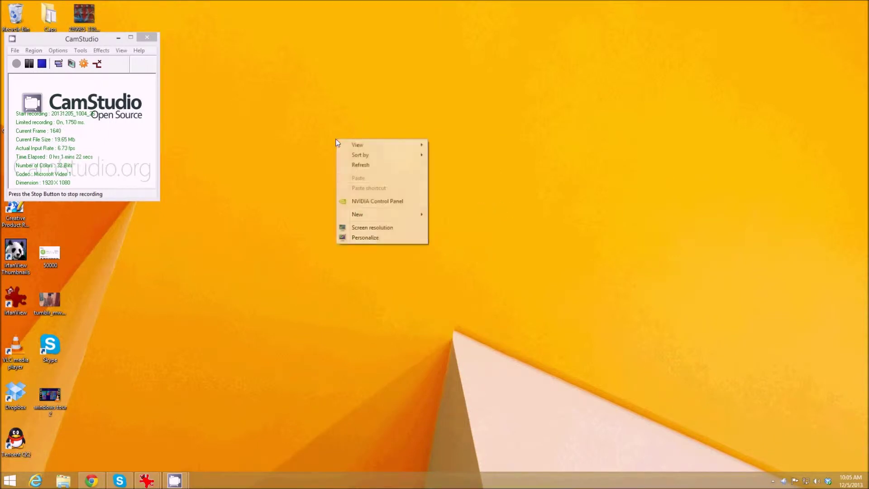
{"action": "left_click", "coordinate": [367, 238]}
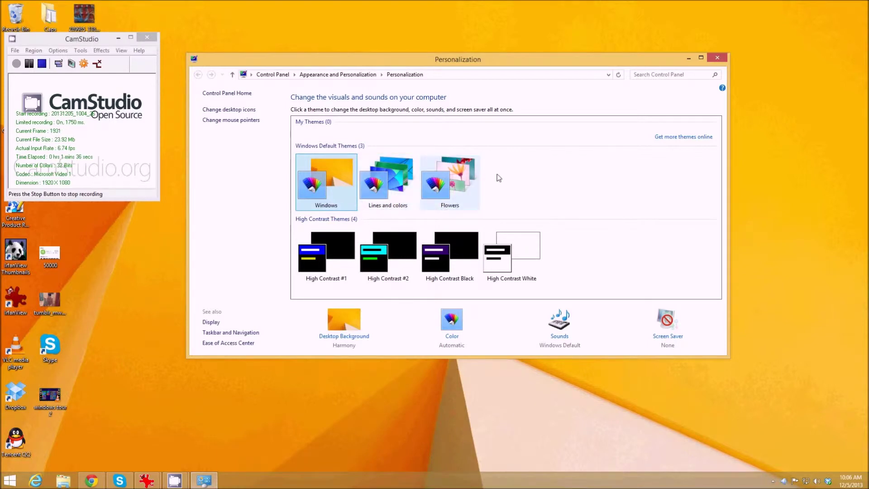
Step: Open the Microsoft Windows Themes gallery online and browse the theme list
{"action": "left_click", "coordinate": [681, 140]}
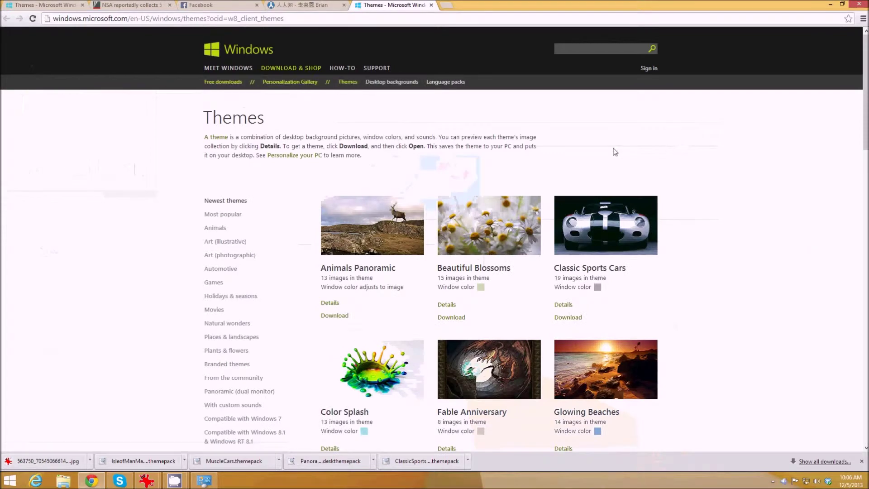
{"action": "scroll", "coordinate": [120, 211], "scroll_direction": "down", "scroll_amount": 2}
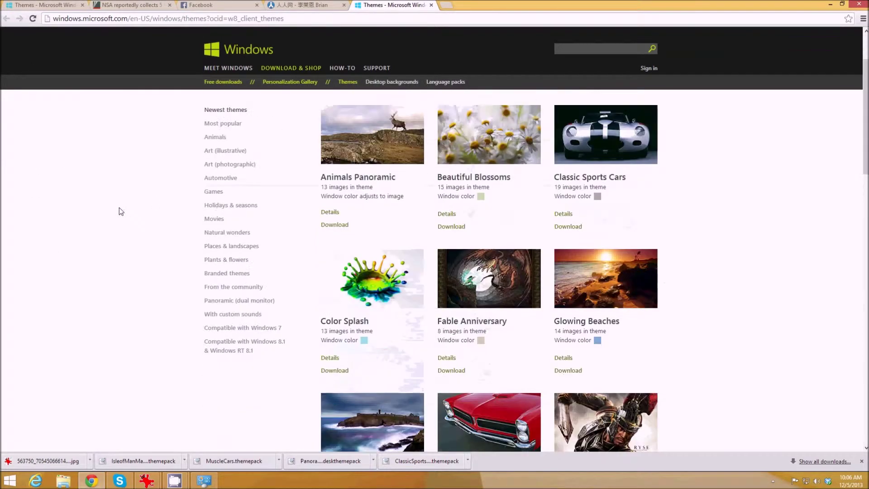
{"action": "scroll", "coordinate": [120, 212], "scroll_direction": "down", "scroll_amount": 9}
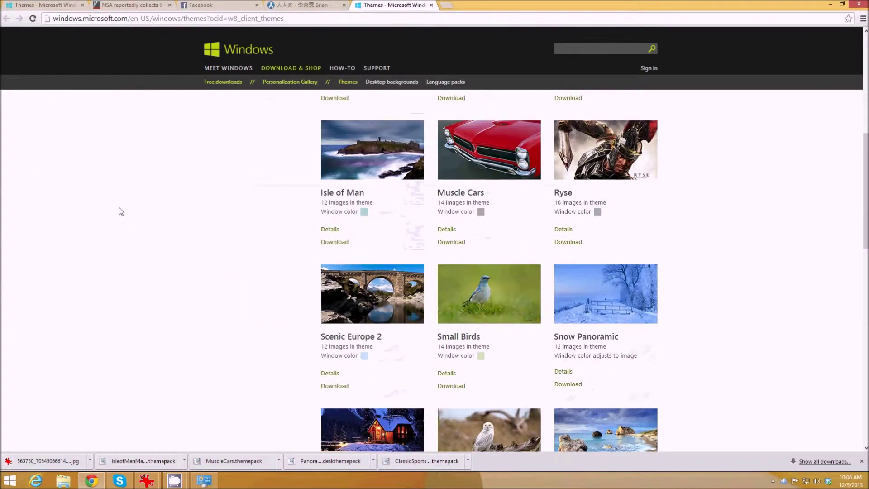
{"action": "scroll", "coordinate": [119, 212], "scroll_direction": "up", "scroll_amount": 5}
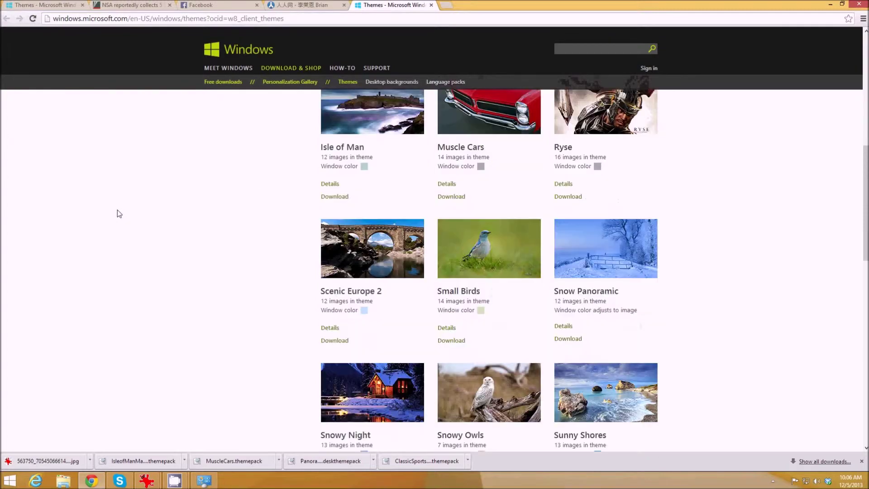
{"action": "scroll", "coordinate": [117, 210], "scroll_direction": "up", "scroll_amount": 5}
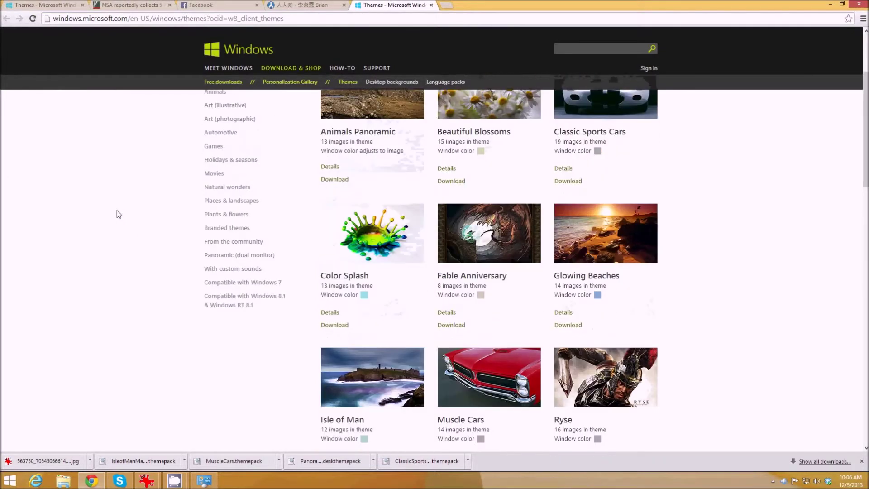
{"action": "scroll", "coordinate": [139, 224], "scroll_direction": "up", "scroll_amount": 1}
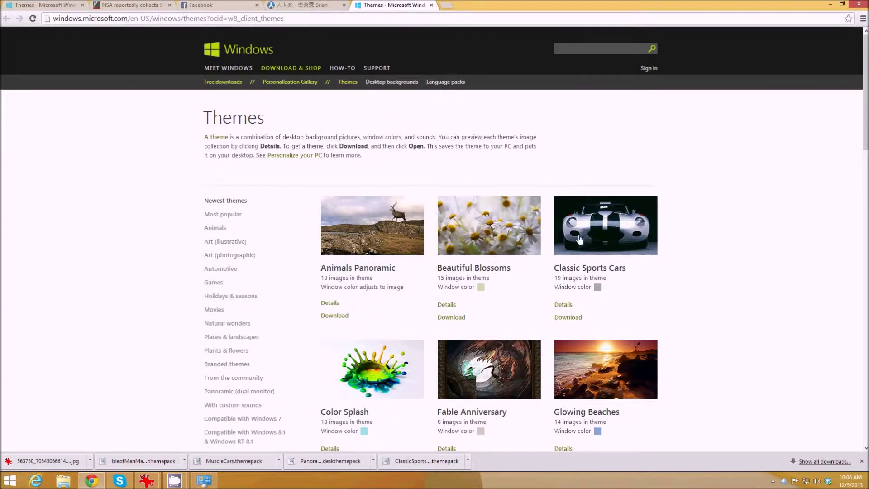
Step: View the Classic Sports Cars theme page, go back, and download Glowing Beaches
{"action": "left_click", "coordinate": [567, 317]}
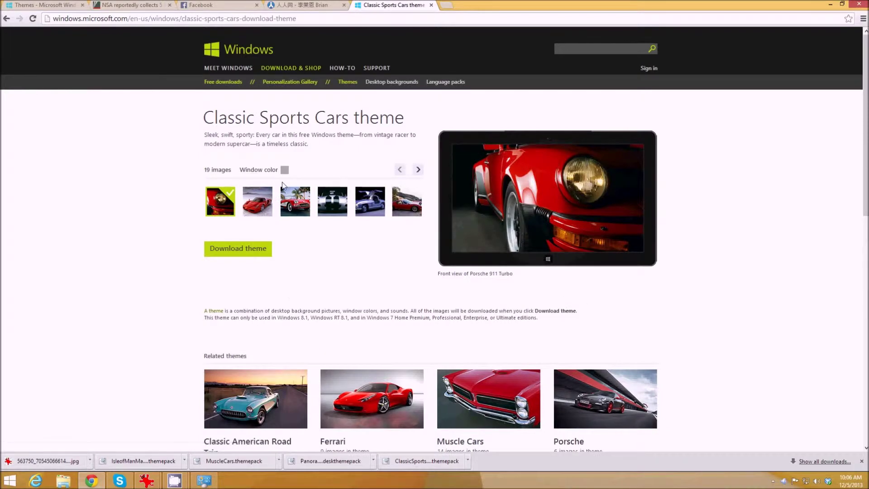
{"action": "left_click", "coordinate": [5, 20]}
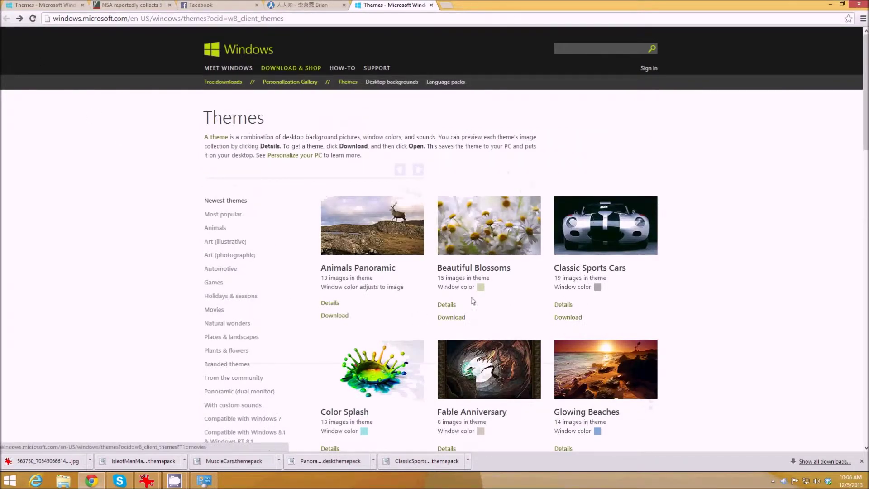
{"action": "scroll", "coordinate": [720, 274], "scroll_direction": "down", "scroll_amount": 3}
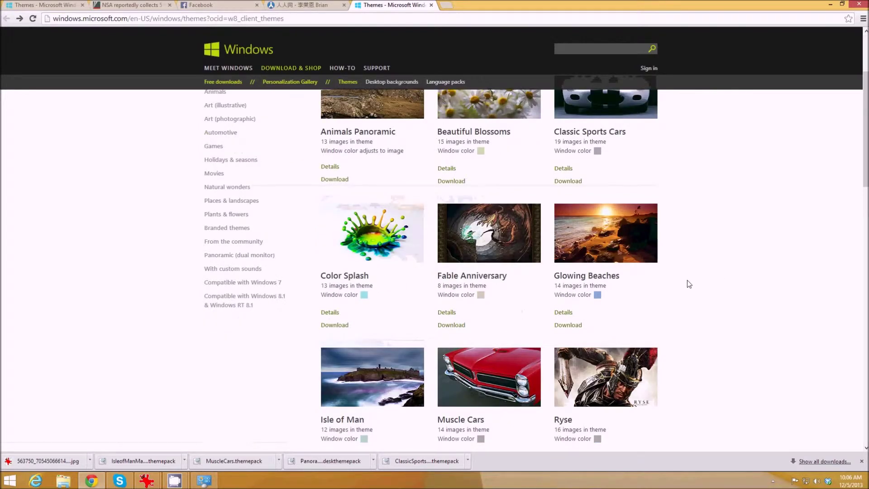
{"action": "left_click", "coordinate": [569, 326]}
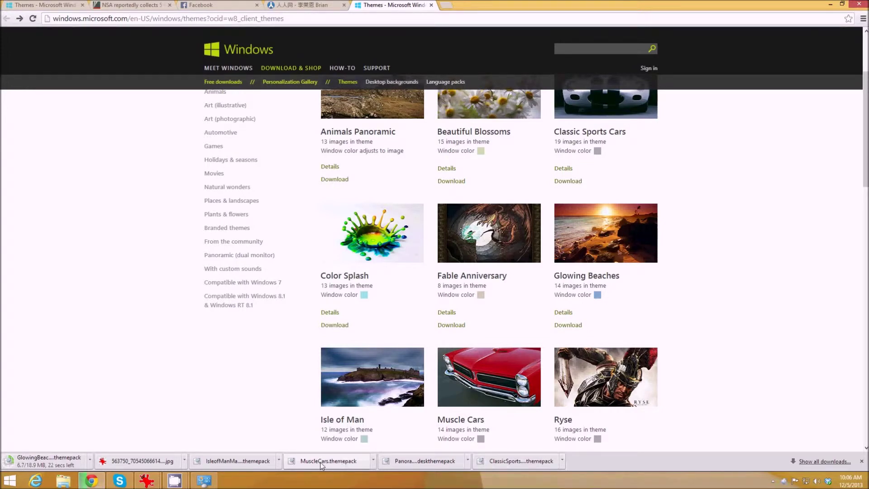
Step: Apply the downloaded MuscleCars.themepack, then close Personalization and minimize Chrome
{"action": "left_click", "coordinate": [321, 464]}
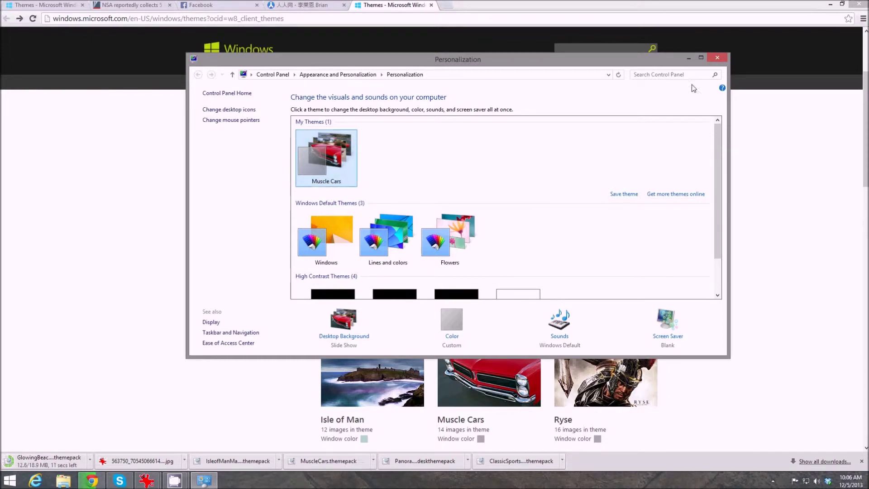
{"action": "left_click", "coordinate": [717, 58]}
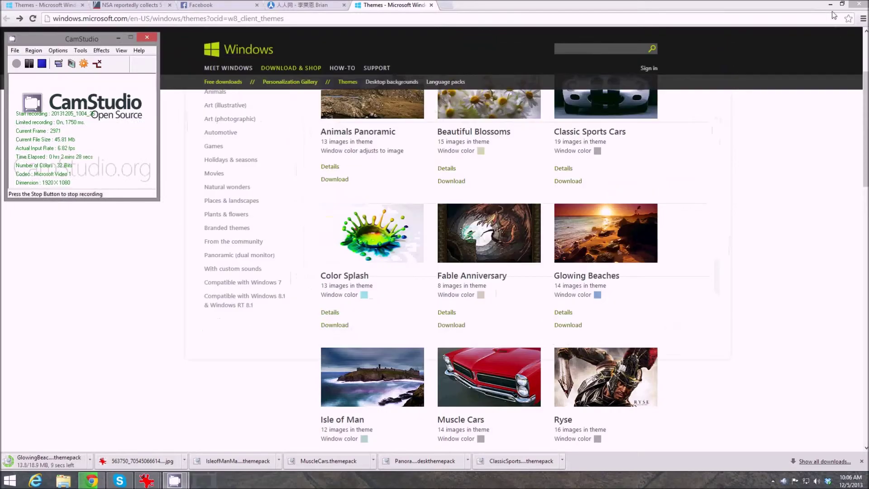
{"action": "left_click", "coordinate": [830, 4]}
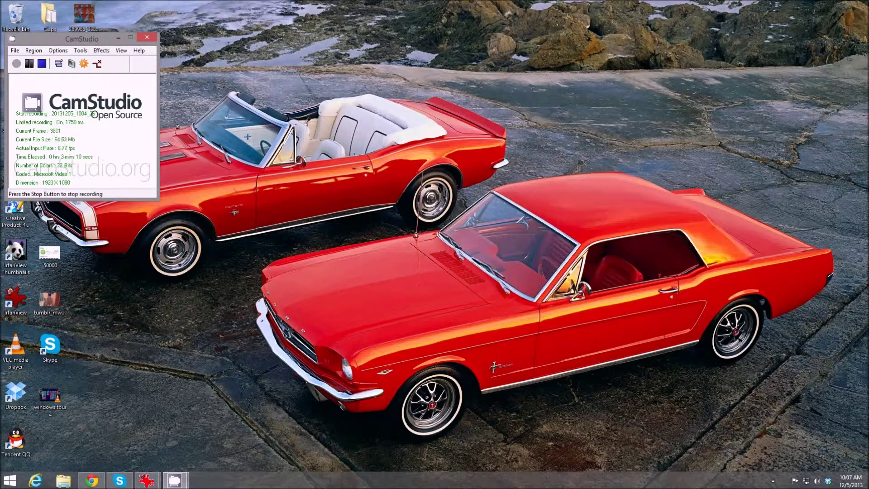
{"action": "mouse_move", "coordinate": [868, 0]}
{"action": "mouse_move", "coordinate": [862, 58]}
Step: Open PC settings from the Settings charm and go to the Devices page
{"action": "mouse_move", "coordinate": [860, 177]}
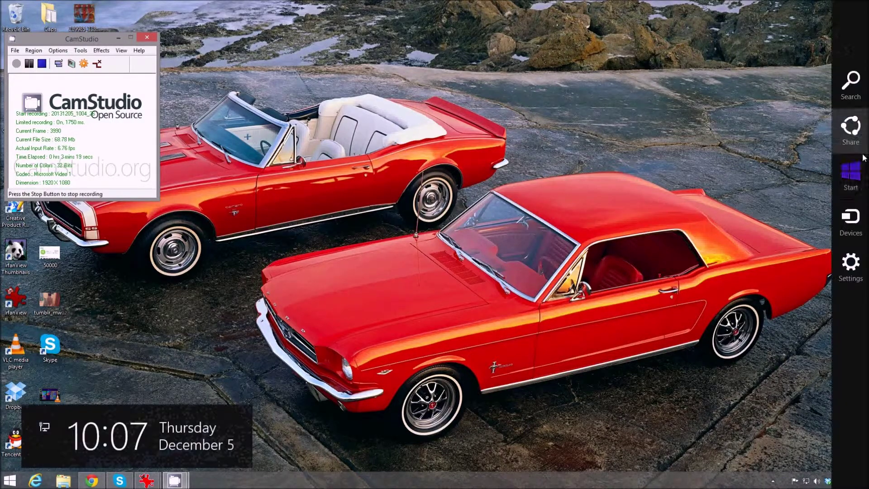
{"action": "left_click", "coordinate": [852, 263]}
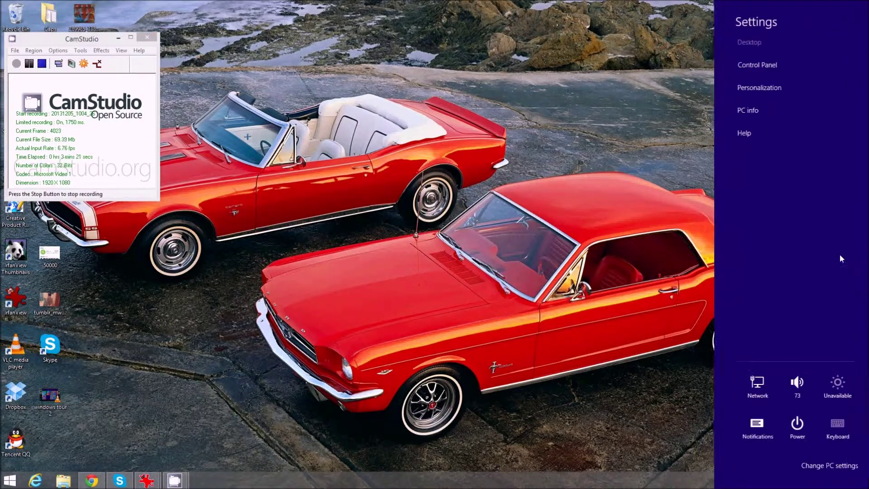
{"action": "left_click", "coordinate": [821, 468]}
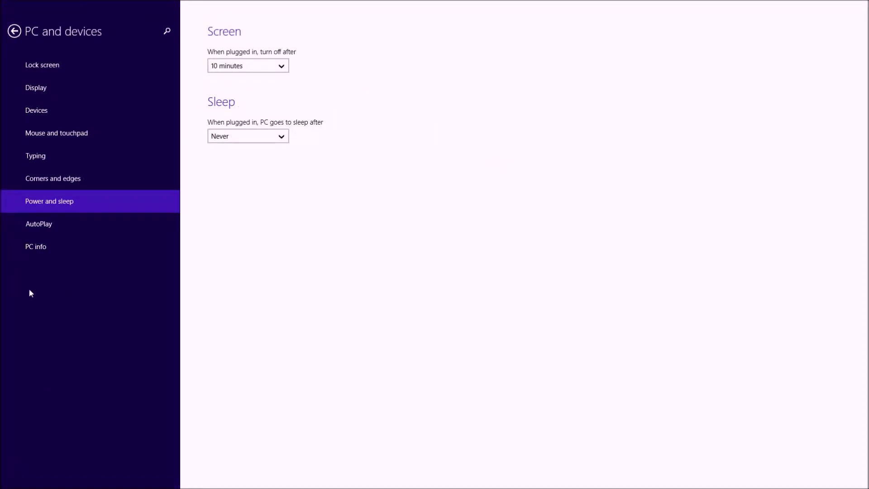
{"action": "left_click", "coordinate": [37, 112]}
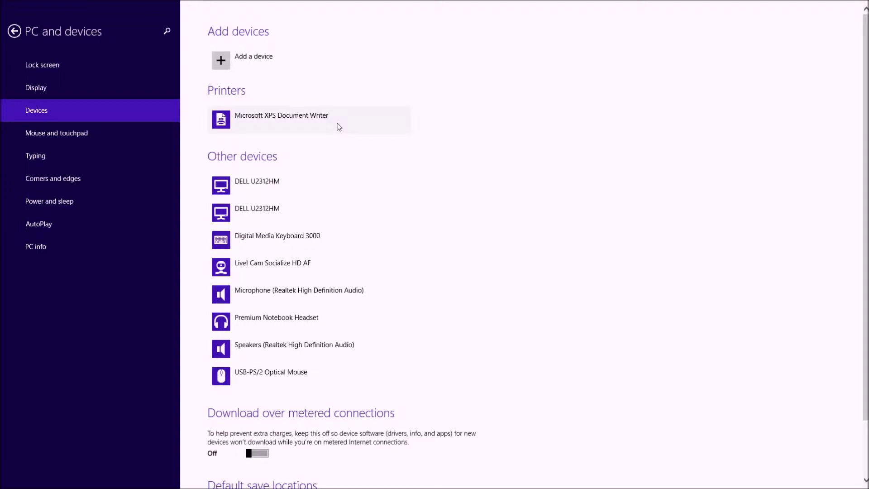
Step: Start and dismiss Add a device, then view PC info, AutoPlay and Typing pages before returning to Devices
{"action": "left_click", "coordinate": [256, 58]}
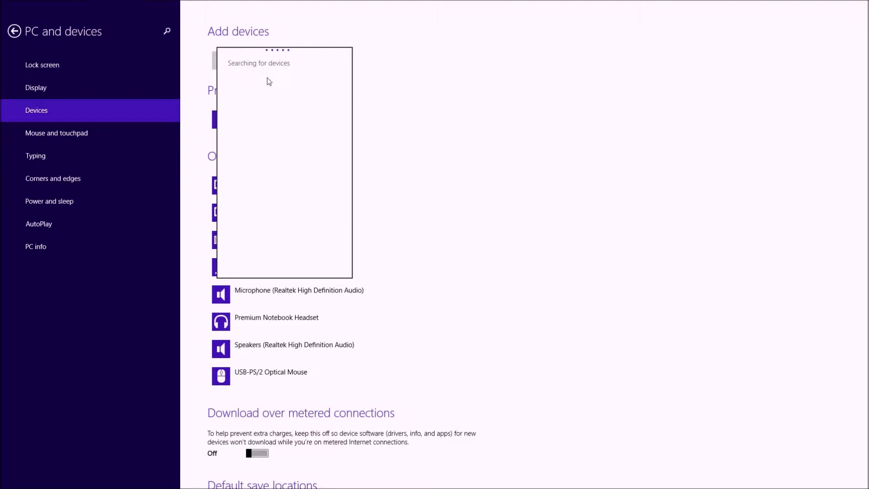
{"action": "left_click", "coordinate": [416, 93]}
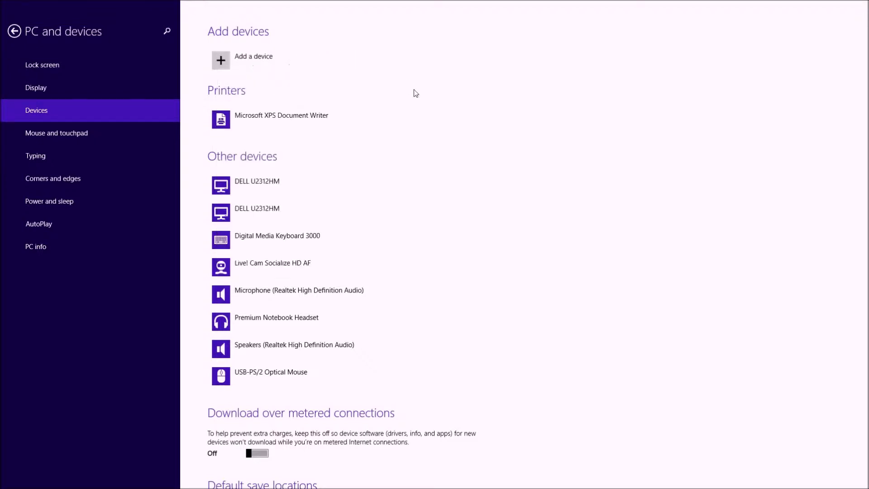
{"action": "left_click", "coordinate": [39, 250]}
{"action": "left_click", "coordinate": [35, 226]}
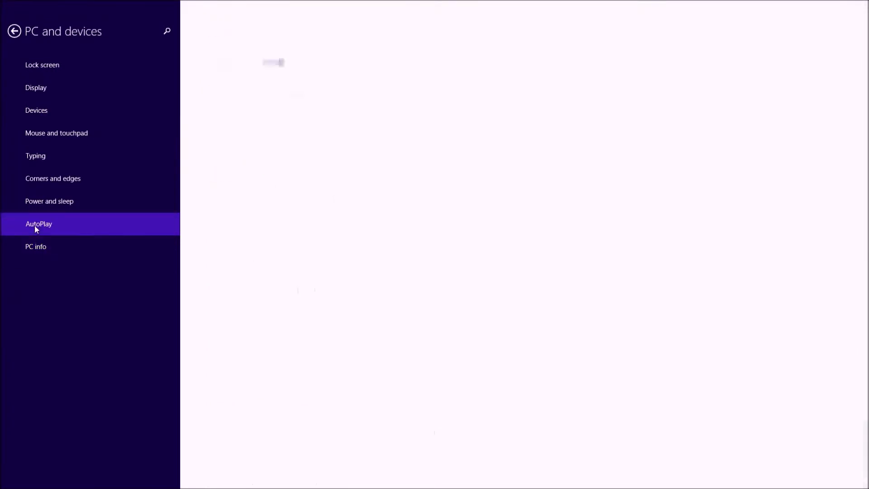
{"action": "left_click", "coordinate": [37, 157]}
{"action": "left_click", "coordinate": [35, 113]}
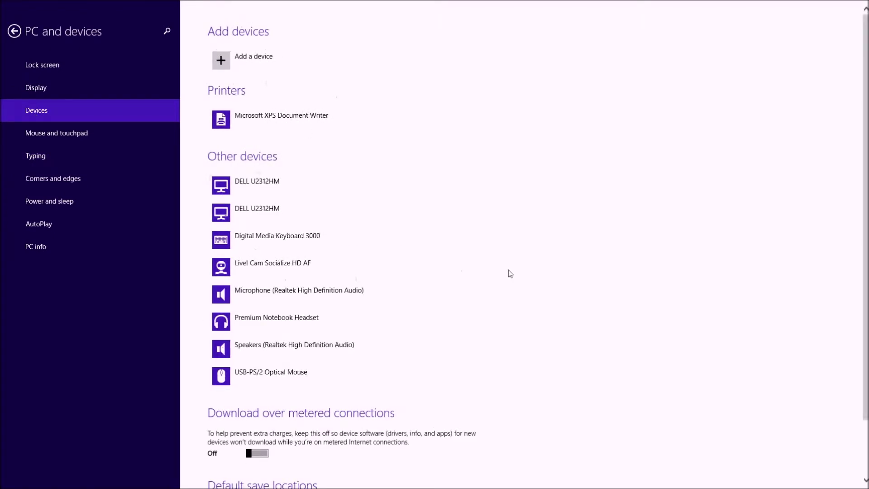
Step: Scroll the Devices list and open the settings search
{"action": "scroll", "coordinate": [520, 270], "scroll_direction": "down", "scroll_amount": 2}
{"action": "scroll", "coordinate": [534, 267], "scroll_direction": "up", "scroll_amount": 2}
{"action": "left_click", "coordinate": [168, 30]}
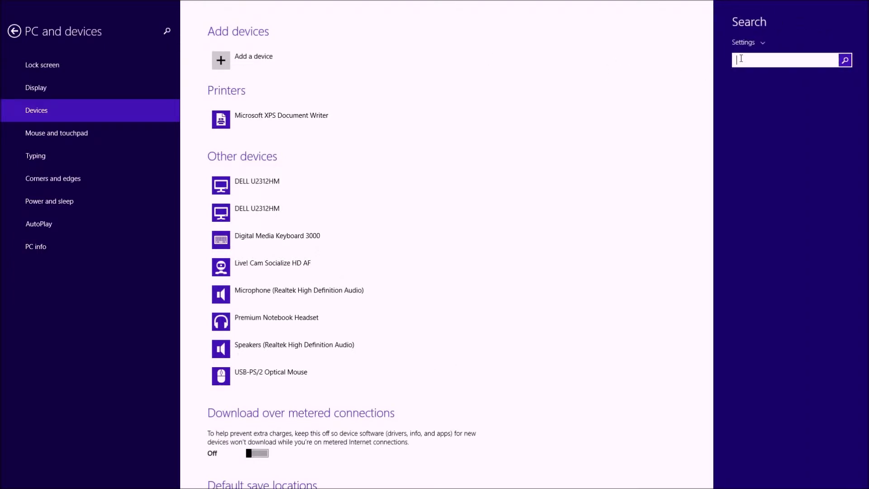
Step: Search settings for 'add printer', open View devices and printers, and make the window taller
{"action": "type", "text": "add p"}
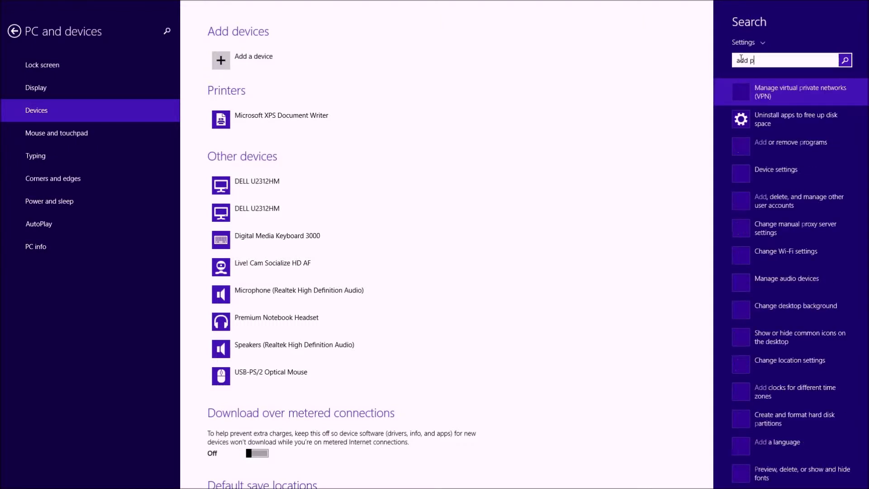
{"action": "type", "text": "rinter"}
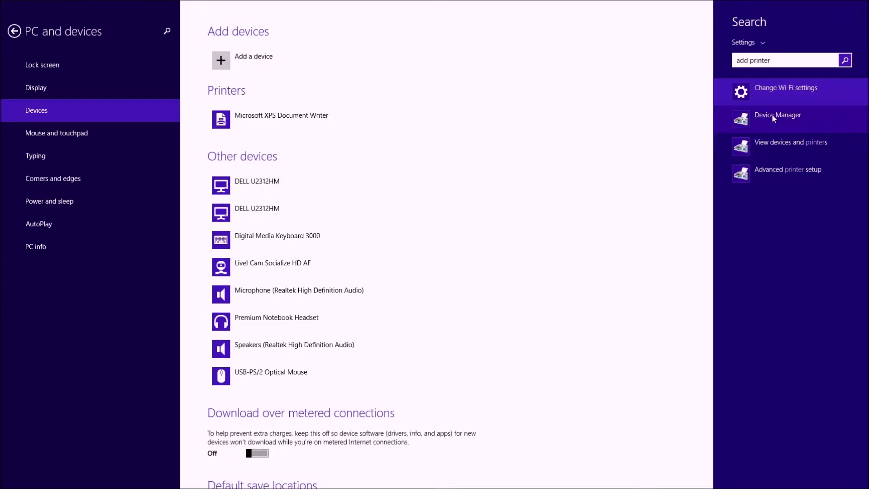
{"action": "left_click", "coordinate": [775, 143]}
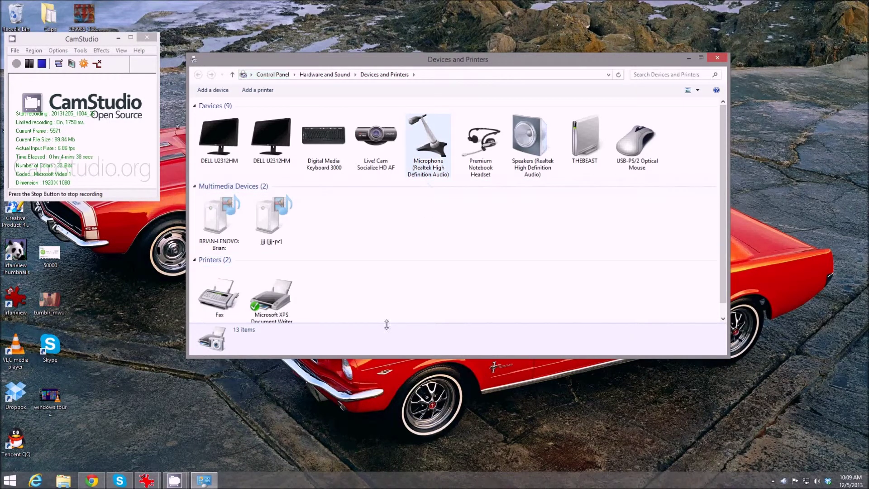
{"action": "left_click_drag", "start_coordinate": [381, 356], "coordinate": [381, 434]}
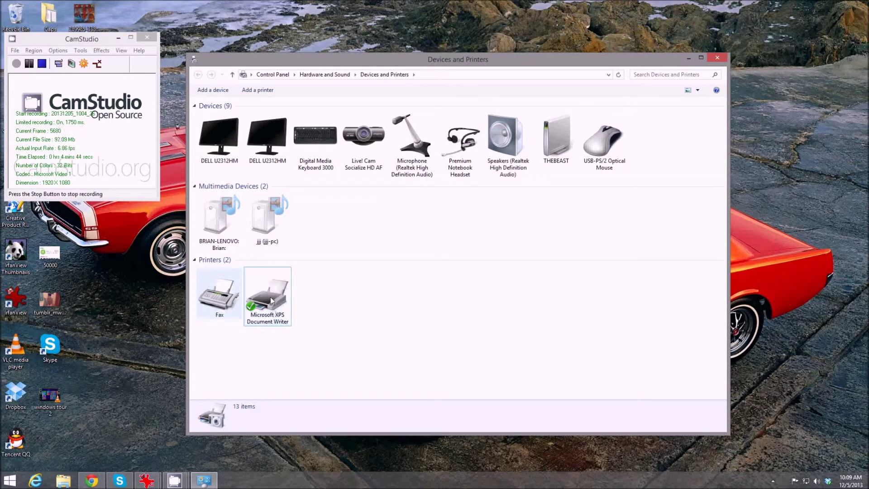
{"action": "left_click", "coordinate": [254, 91]}
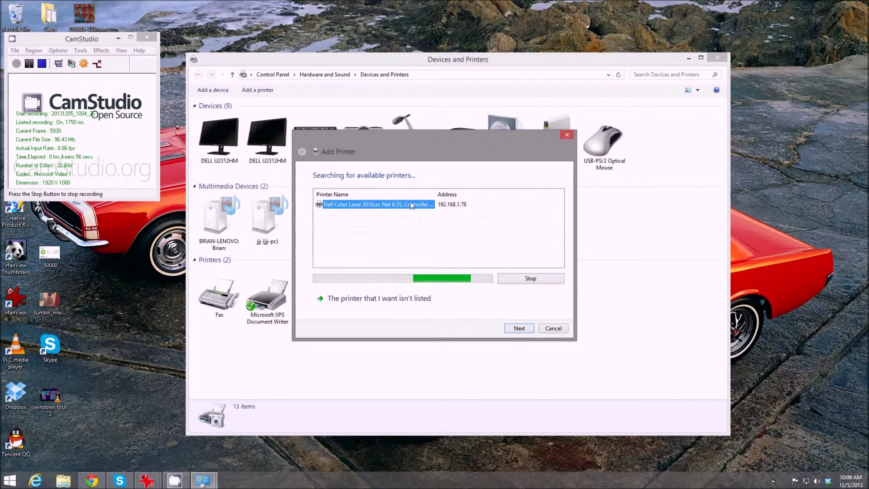
{"action": "left_click", "coordinate": [519, 328]}
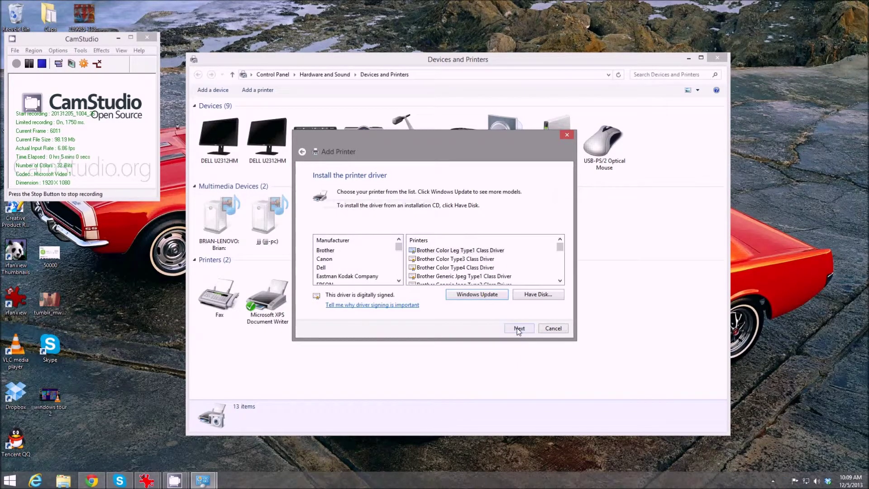
{"action": "left_click", "coordinate": [323, 267]}
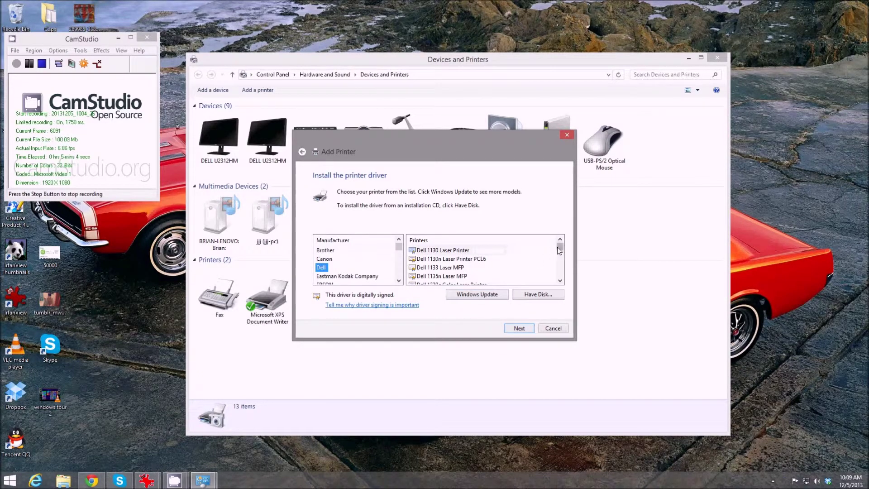
{"action": "left_click_drag", "start_coordinate": [558, 247], "coordinate": [560, 275]}
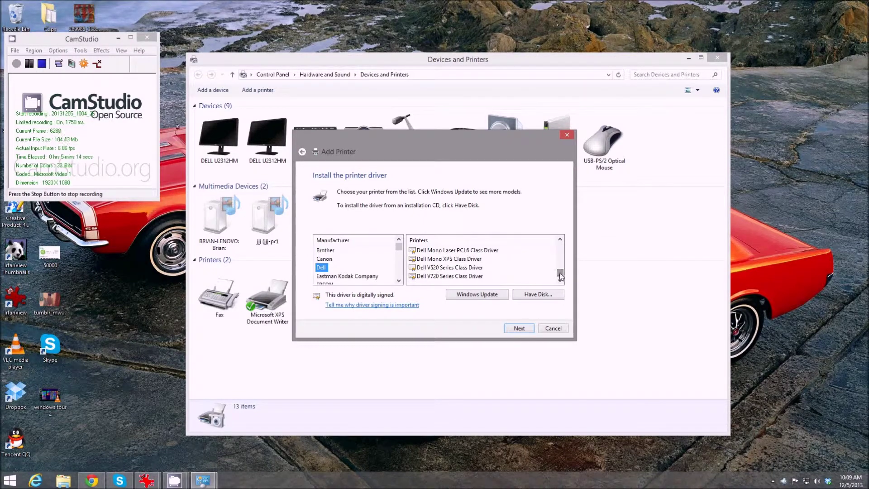
{"action": "left_click", "coordinate": [551, 330]}
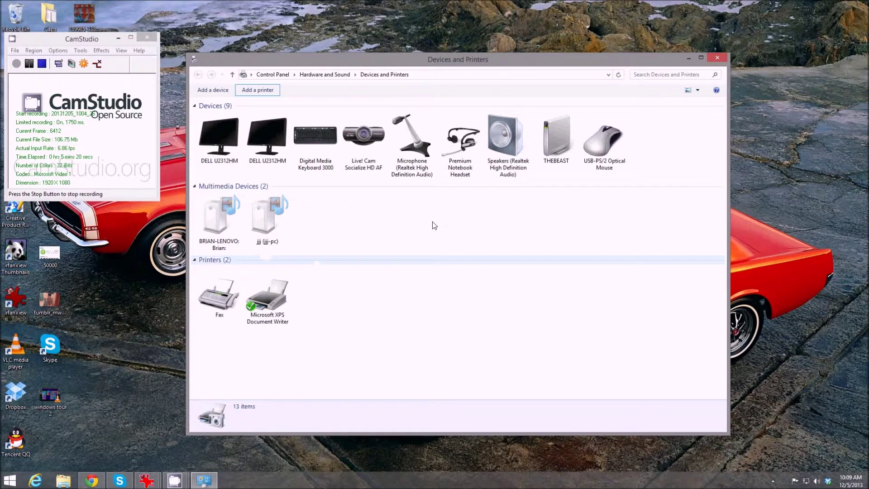
Step: Close the Devices and Printers window to reveal the muscle cars wallpaper
{"action": "left_click", "coordinate": [258, 93]}
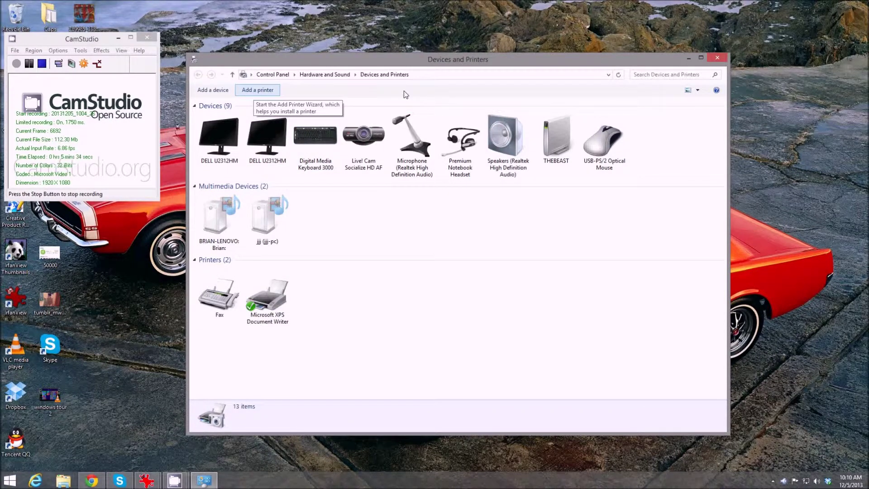
{"action": "left_click", "coordinate": [716, 57]}
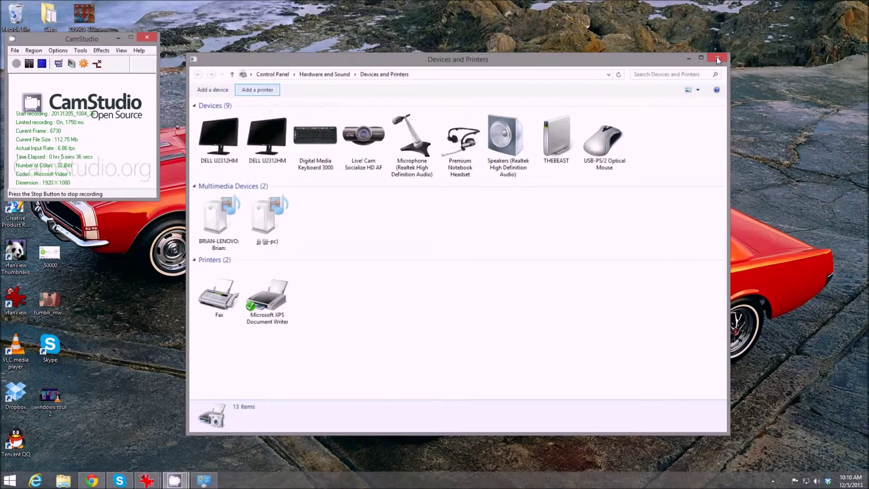